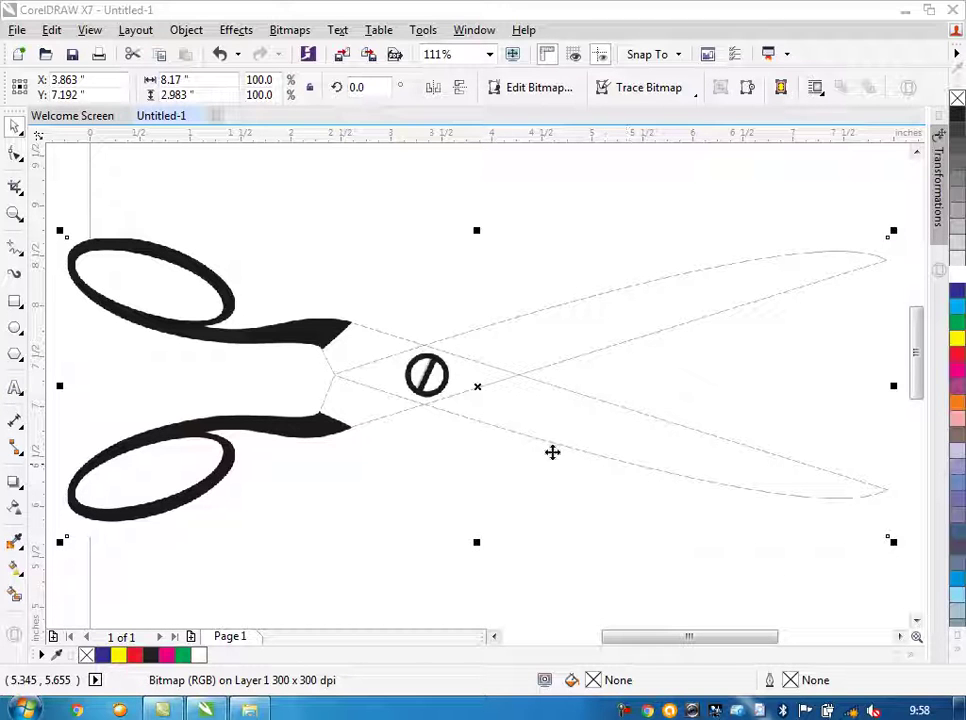
- Draw a rectangle about 3.68 by 0.43 inches below the scissors picture and convert it to curves
{"action": "left_click", "coordinate": [488, 57]}
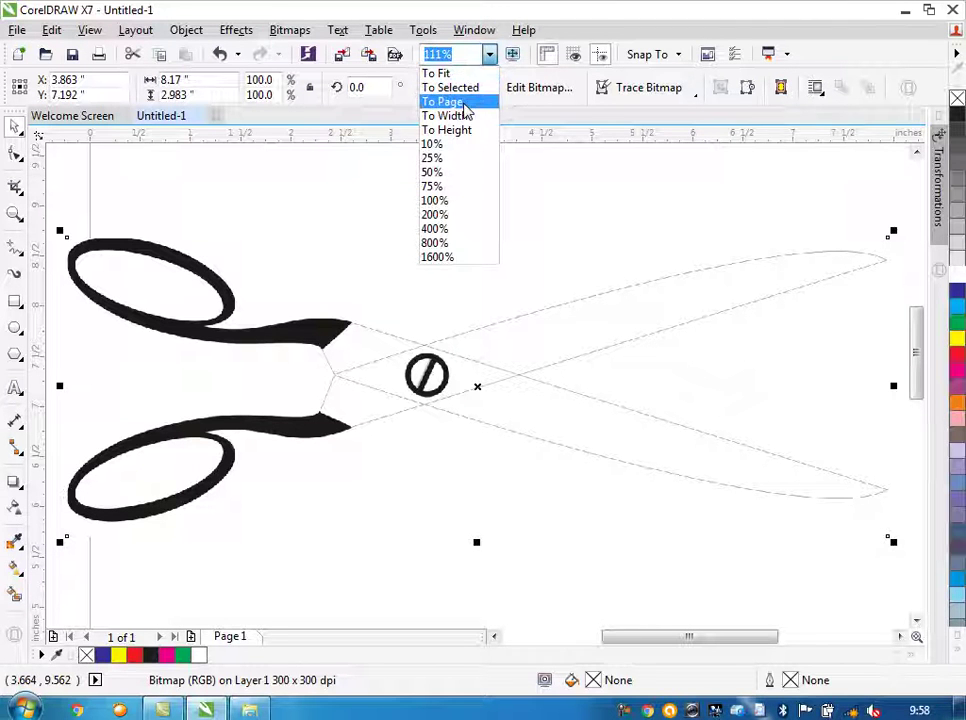
{"action": "left_click", "coordinate": [457, 102]}
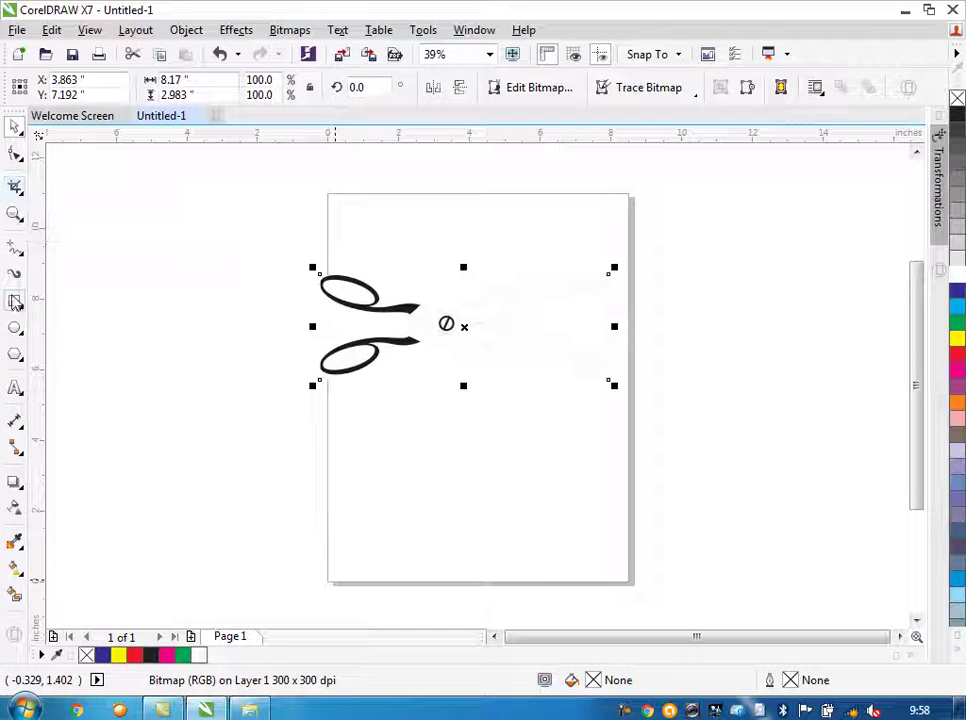
{"action": "left_click", "coordinate": [15, 300]}
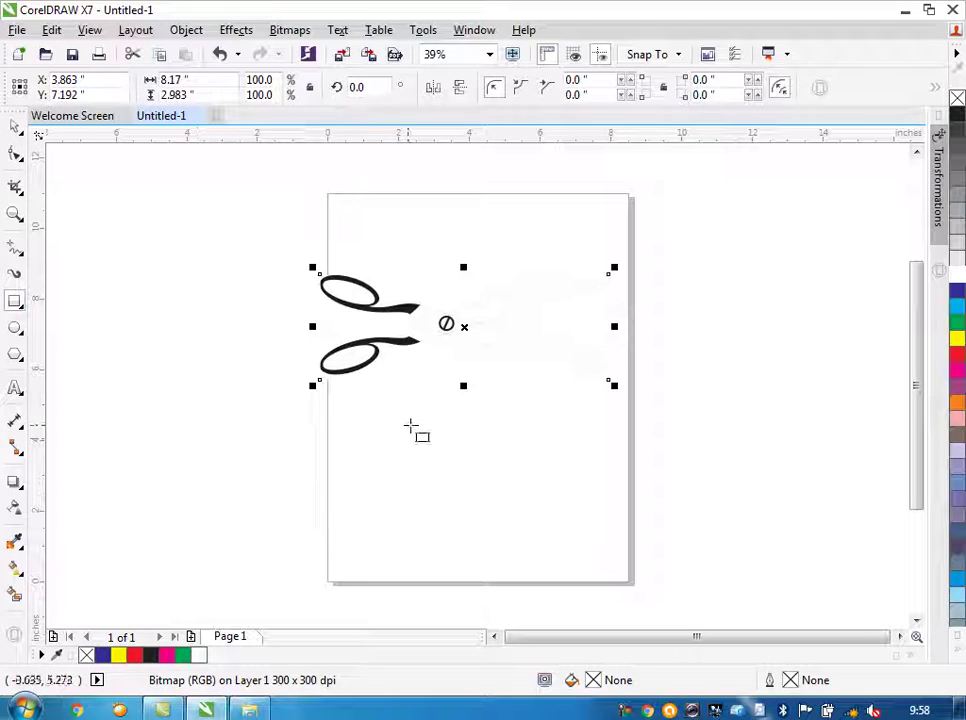
{"action": "left_click_drag", "start_coordinate": [402, 417], "coordinate": [535, 433]}
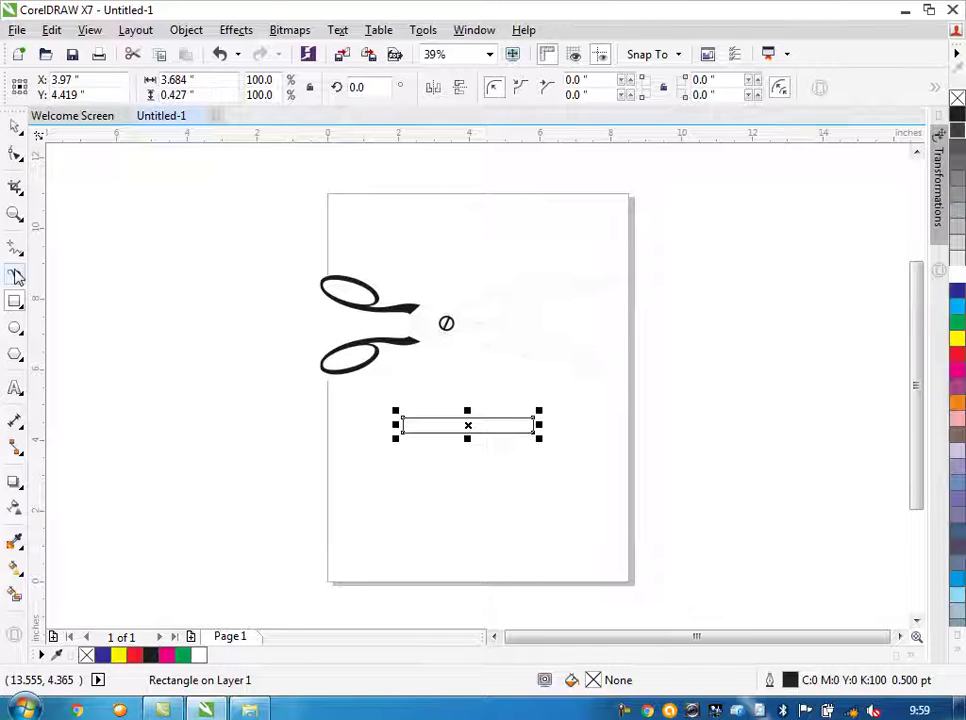
{"action": "key", "text": "ctrl+q"}
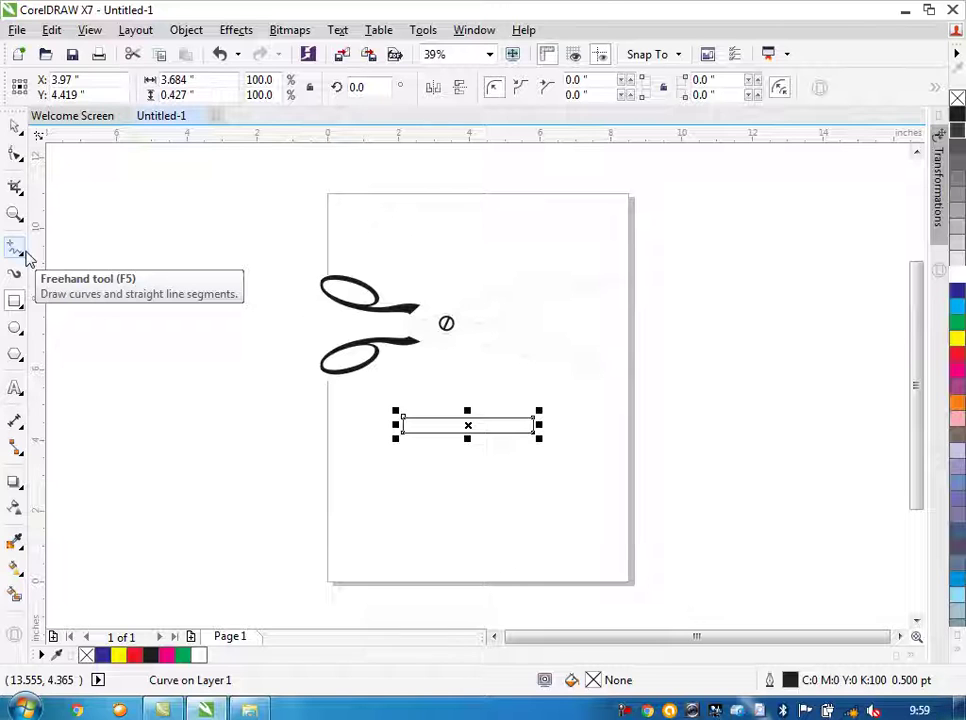
- Convert the rectangle's top edge to a curve and delete its upper-right node to form a rounded blade tip
{"action": "left_click", "coordinate": [14, 155]}
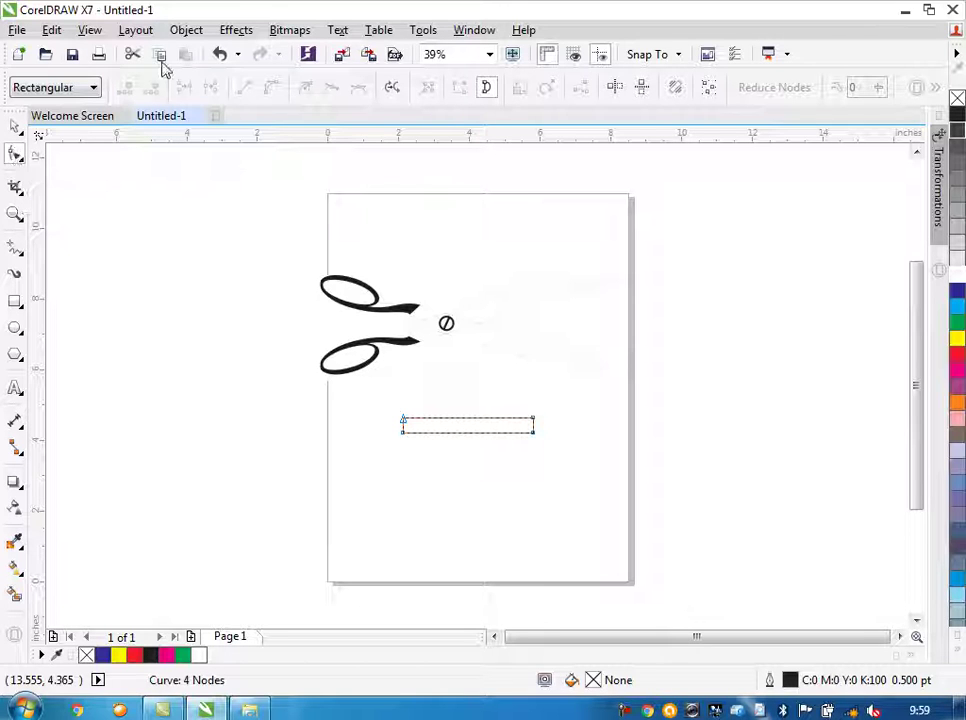
{"action": "left_click", "coordinate": [188, 31]}
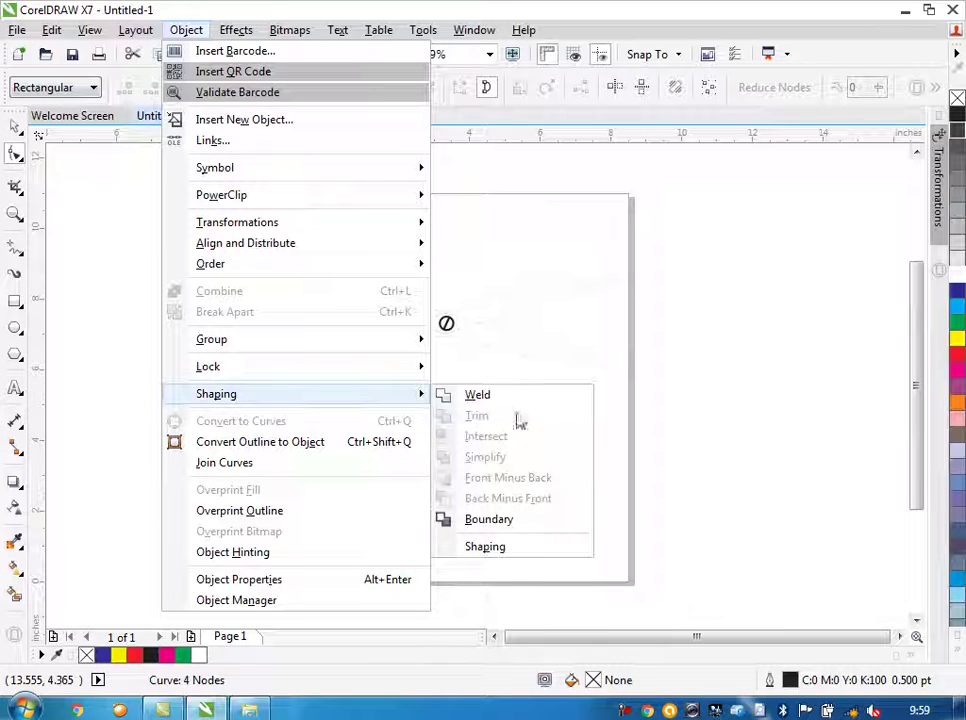
{"action": "left_click", "coordinate": [568, 428]}
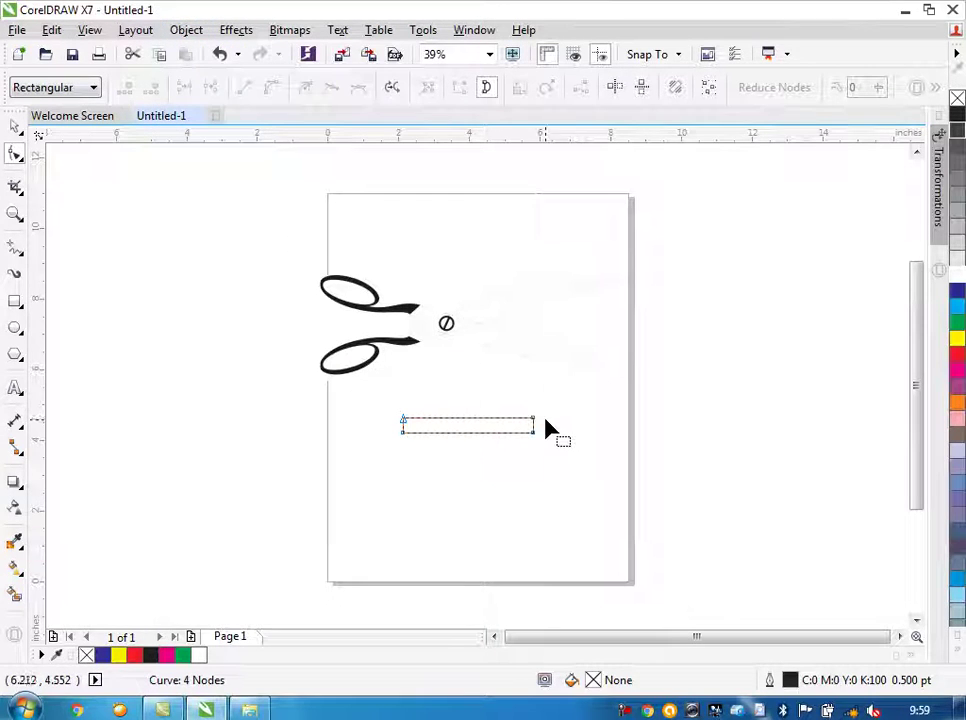
{"action": "left_click", "coordinate": [532, 420]}
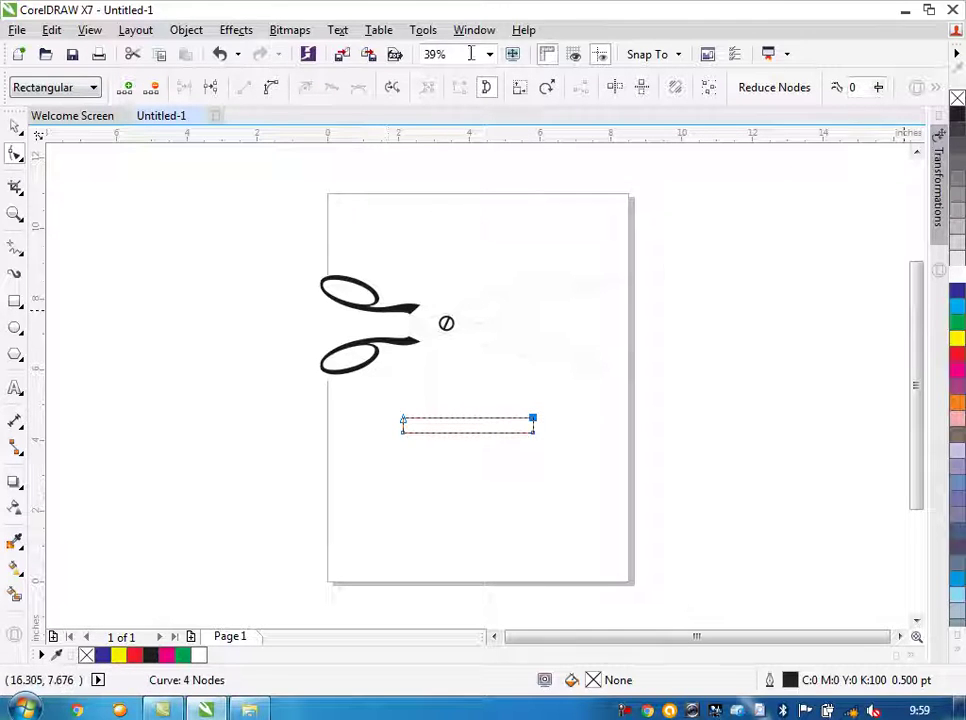
{"action": "left_click", "coordinate": [270, 89]}
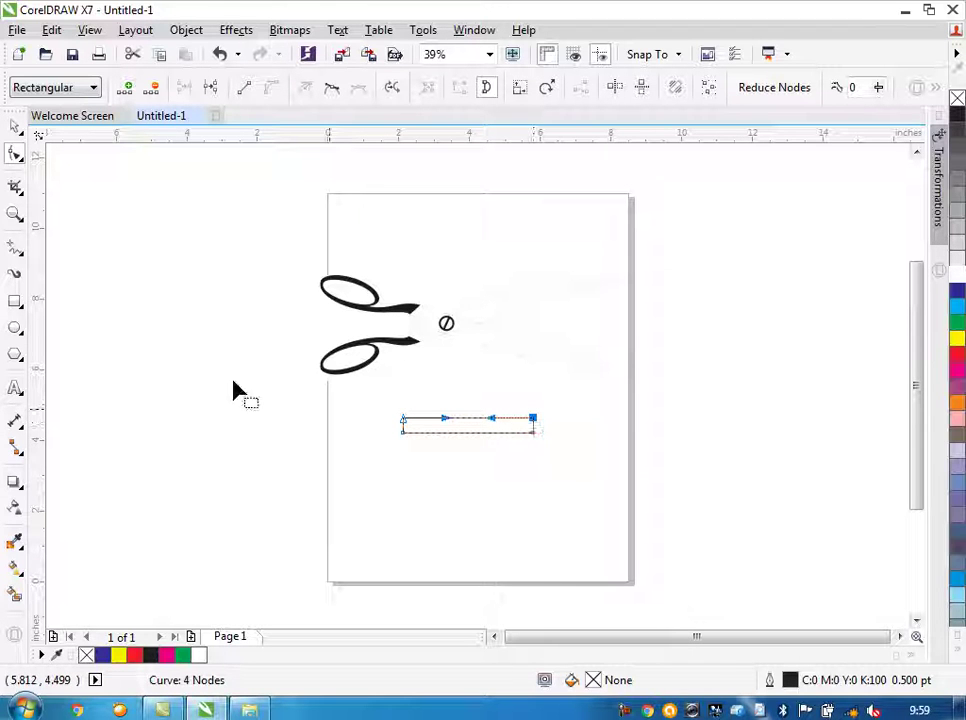
{"action": "left_click", "coordinate": [154, 92]}
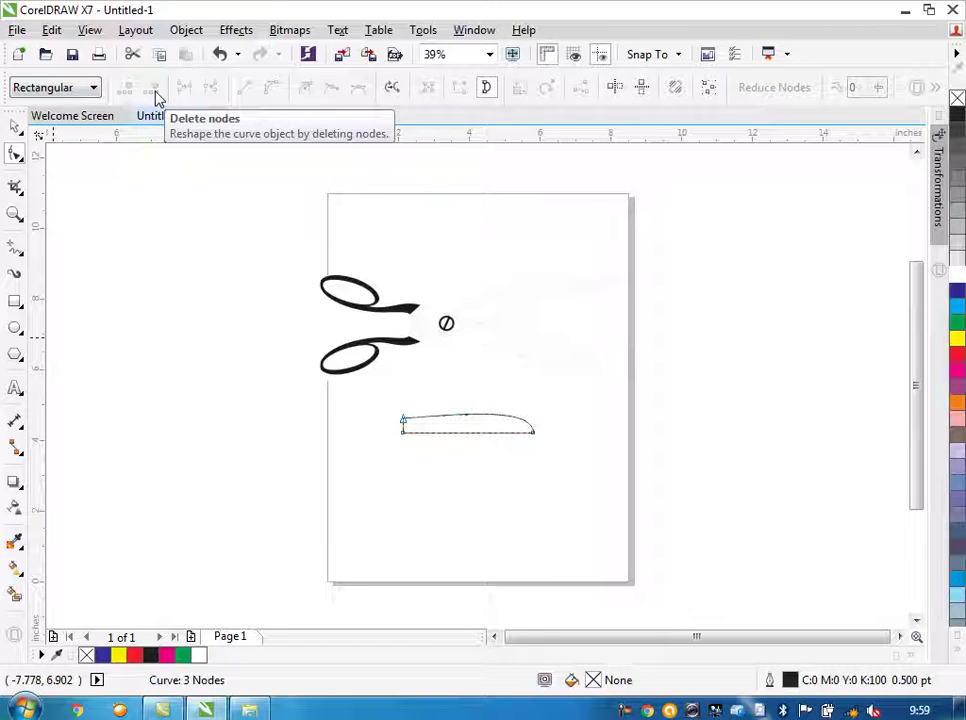
- Rotate the blade about 22.4° counterclockwise and mirror a copy of it downward so the two blades cross at their base
{"action": "left_click", "coordinate": [10, 127]}
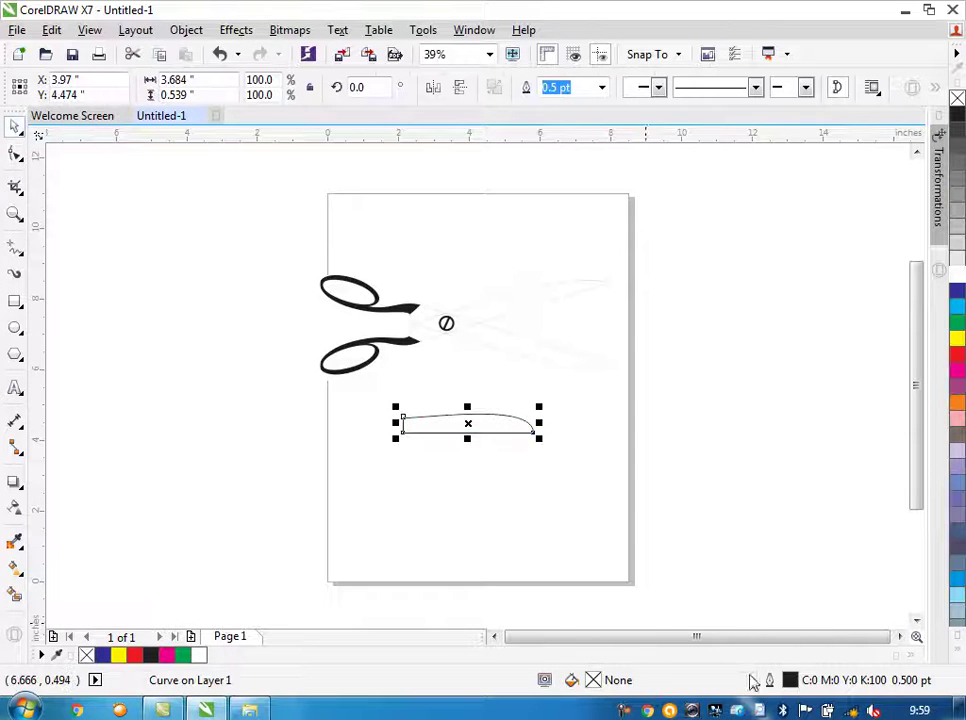
{"action": "left_click", "coordinate": [460, 426]}
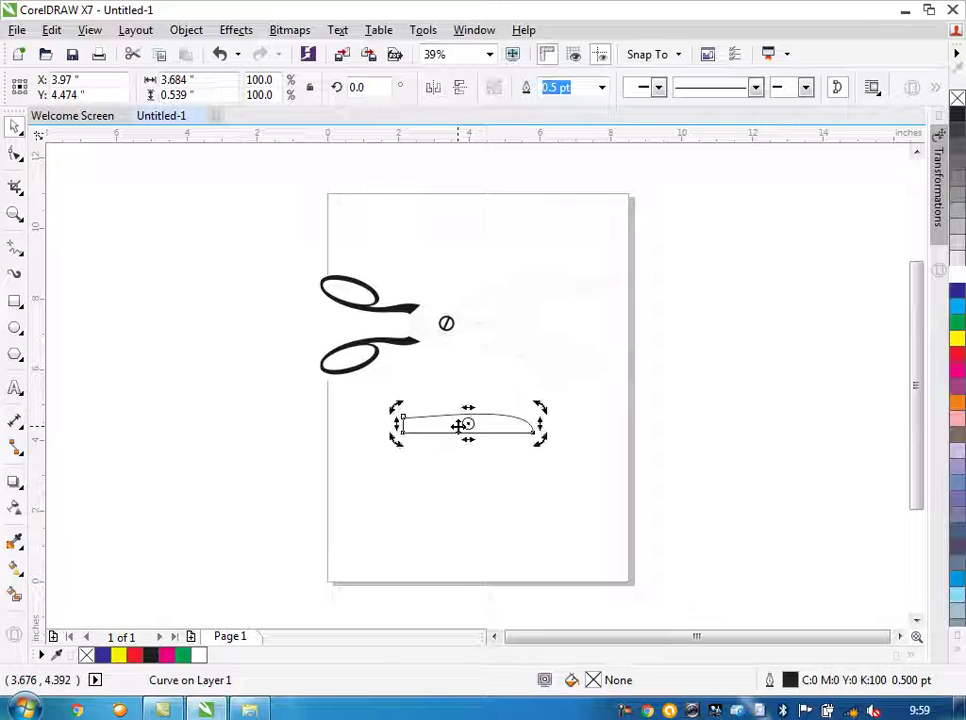
{"action": "left_click_drag", "start_coordinate": [395, 442], "coordinate": [414, 470]}
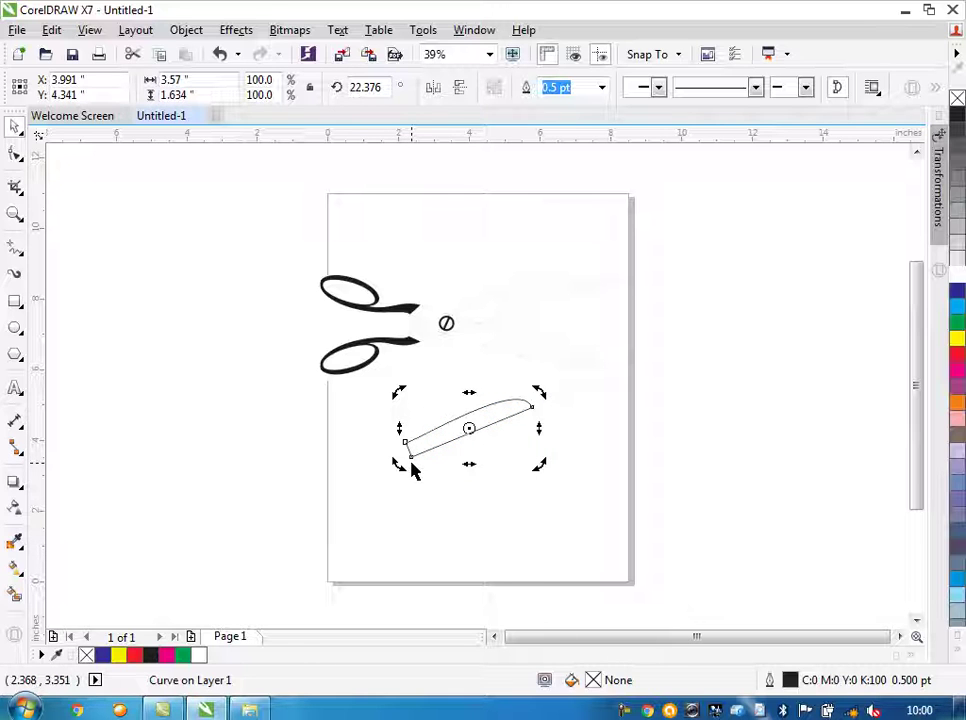
{"action": "left_click", "coordinate": [462, 437]}
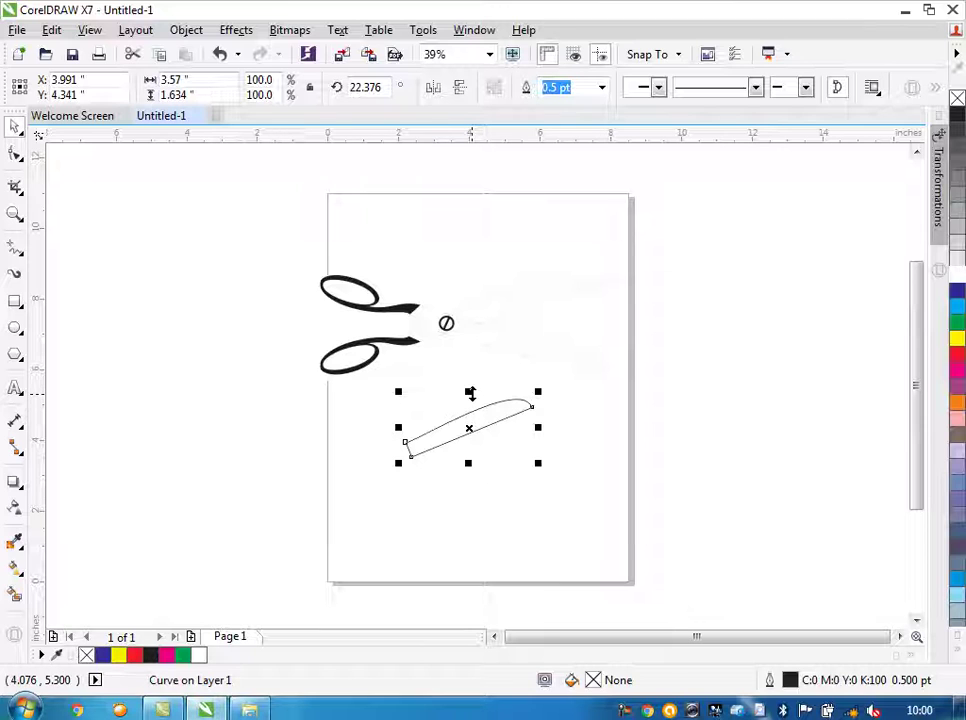
{"action": "left_click_drag", "start_coordinate": [470, 393], "coordinate": [466, 458]}
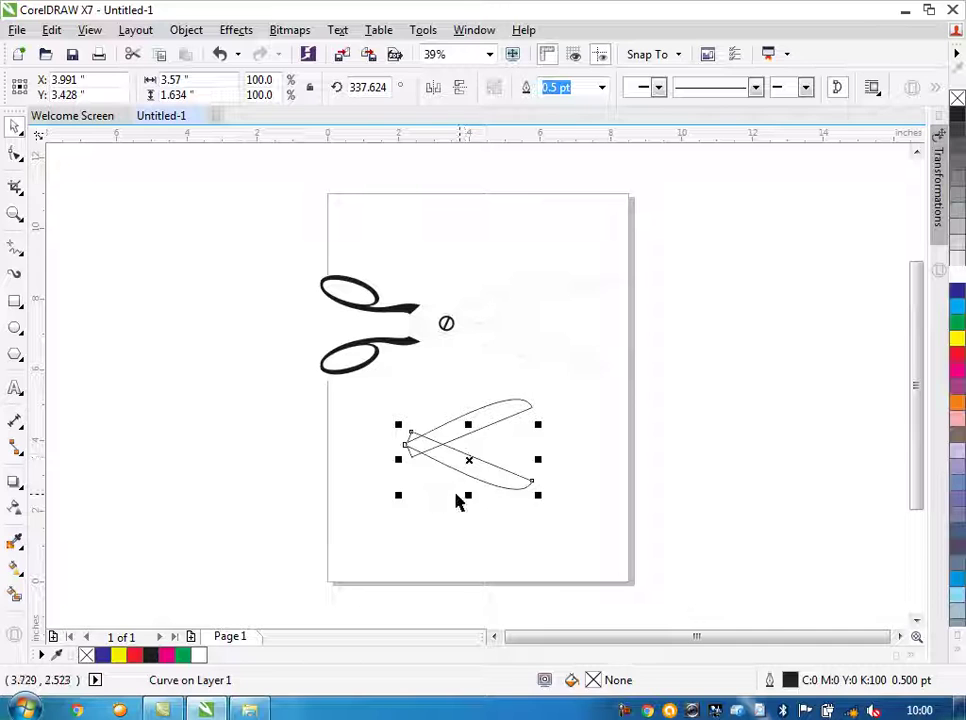
{"action": "left_click", "coordinate": [410, 513]}
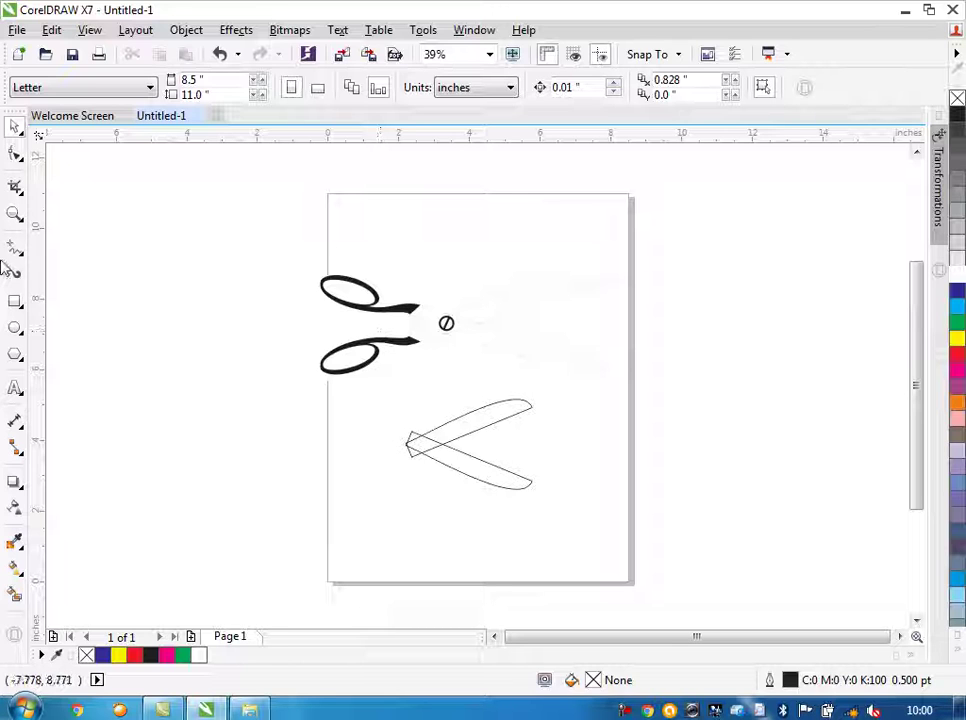
- Add the artistic text "6" outside the page beside the blades and enlarge it to about 140 pt
{"action": "left_click", "coordinate": [15, 388]}
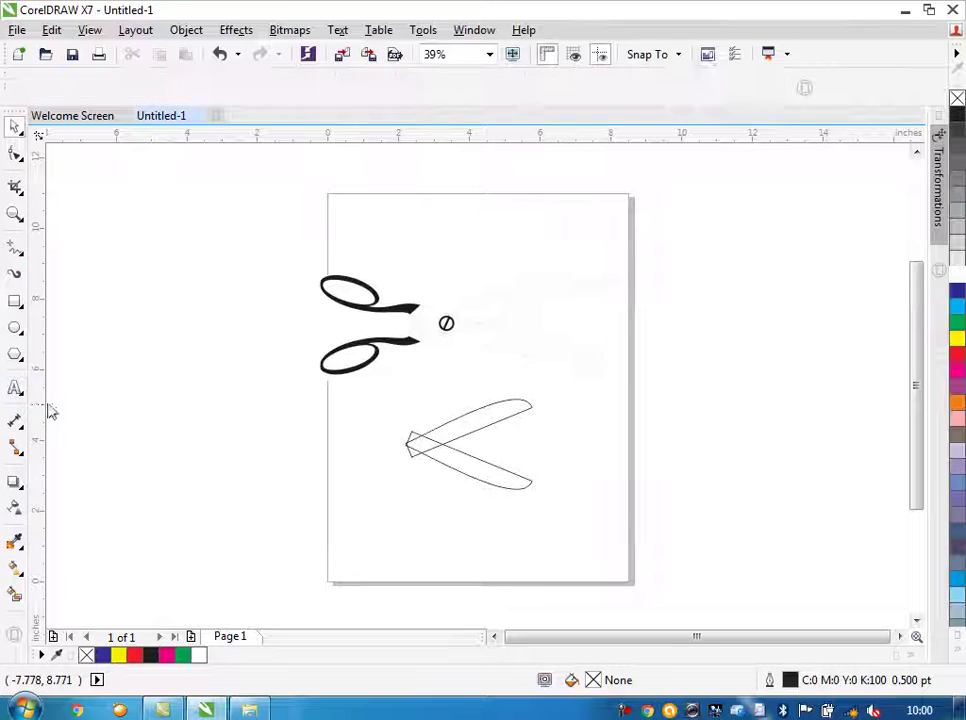
{"action": "left_click", "coordinate": [207, 432]}
{"action": "type", "text": "6"}
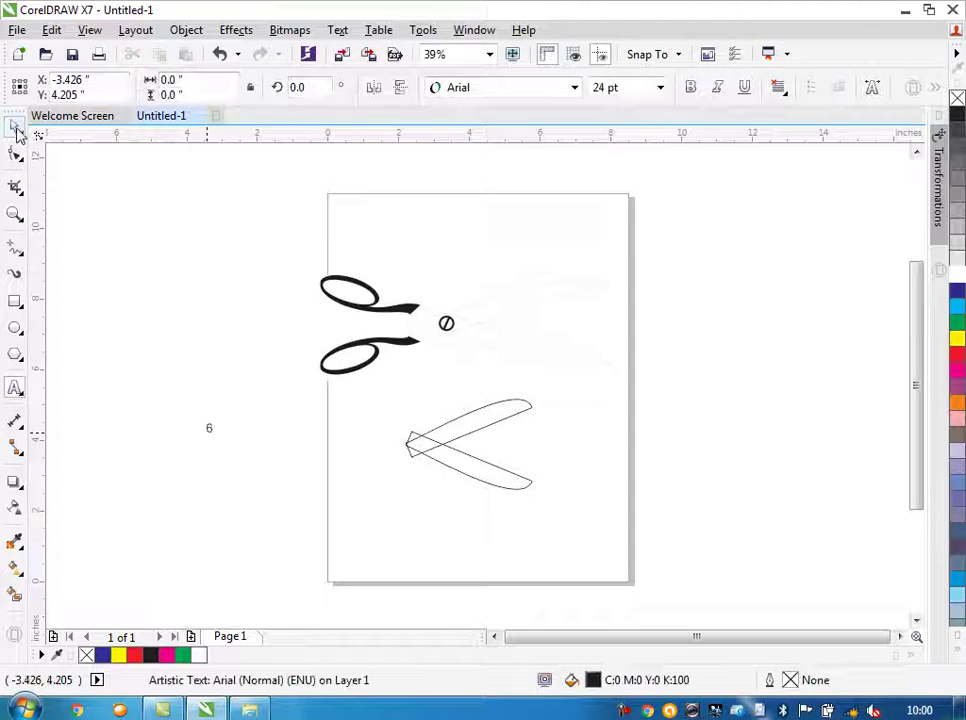
{"action": "left_click", "coordinate": [16, 130]}
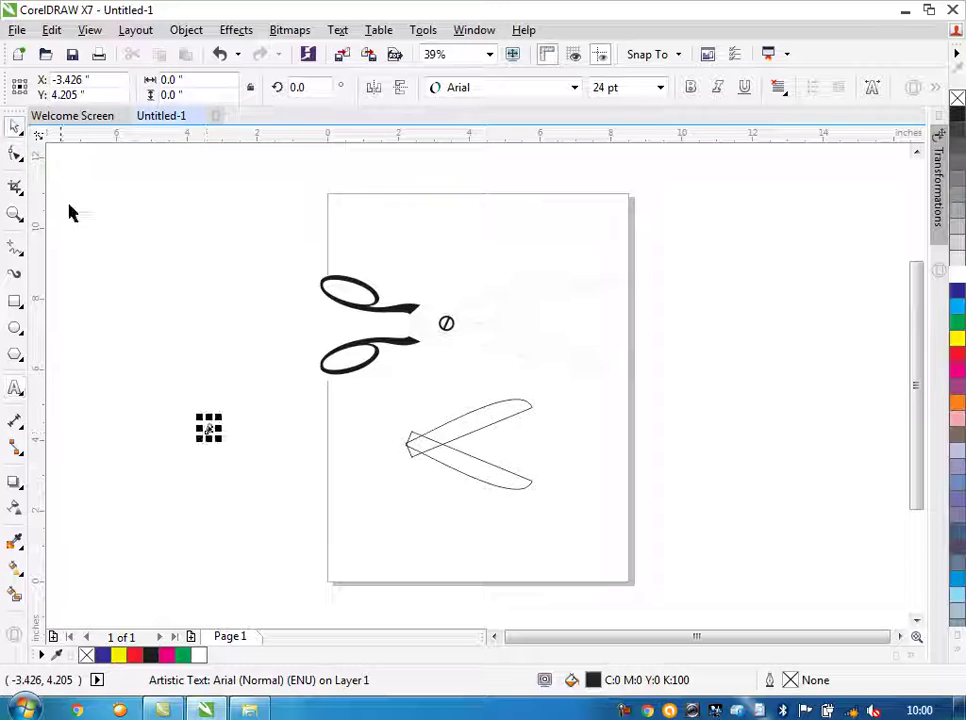
{"action": "left_click_drag", "start_coordinate": [213, 435], "coordinate": [246, 490]}
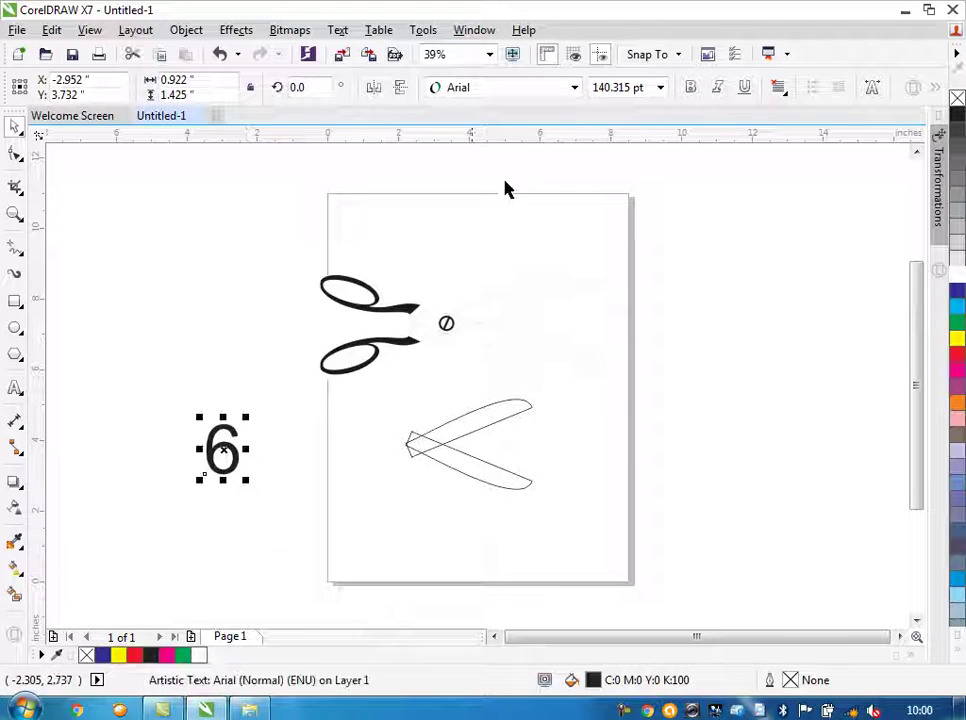
{"action": "left_click", "coordinate": [570, 92]}
{"action": "key", "text": "BackSpace"}
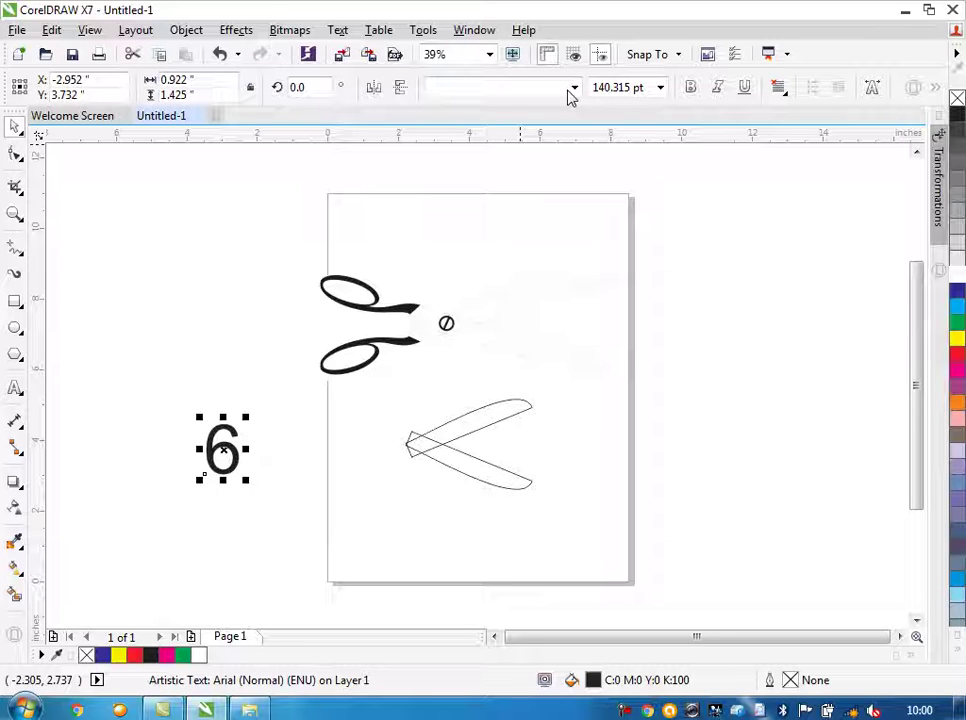
{"action": "left_click", "coordinate": [573, 88]}
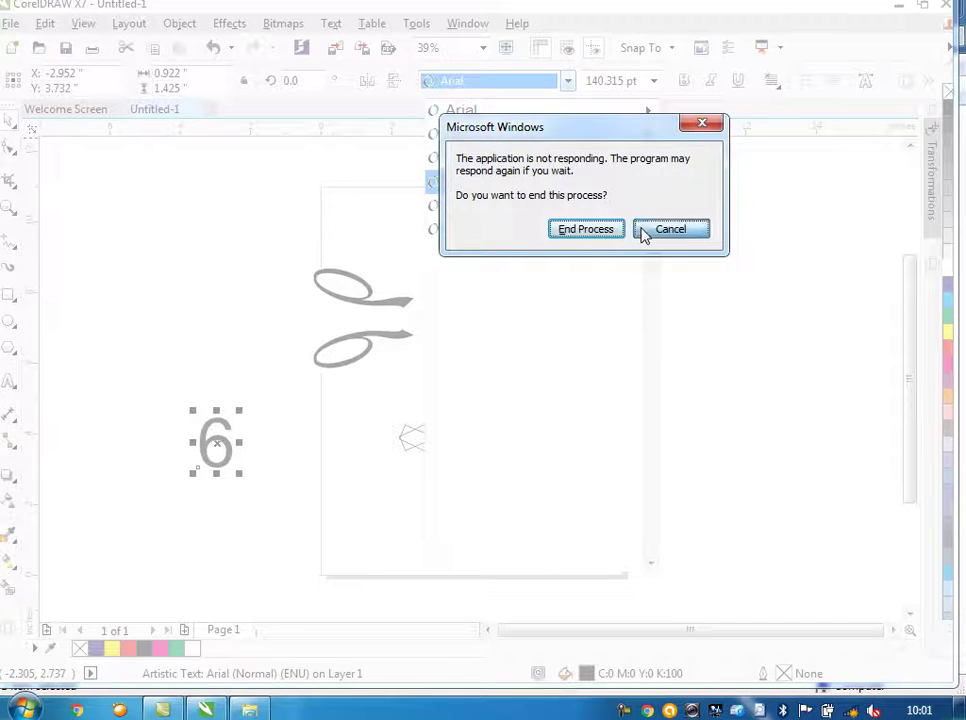
{"action": "left_click", "coordinate": [644, 232]}
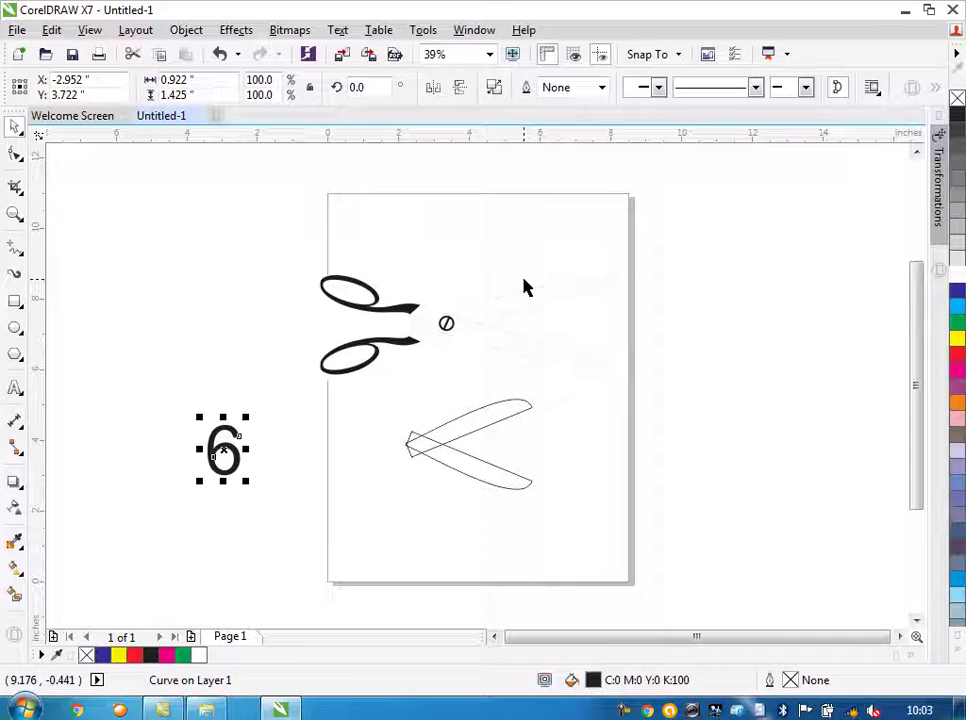
- Rotate the 6 to 270° and mirror it vertically
{"action": "left_click", "coordinate": [228, 450]}
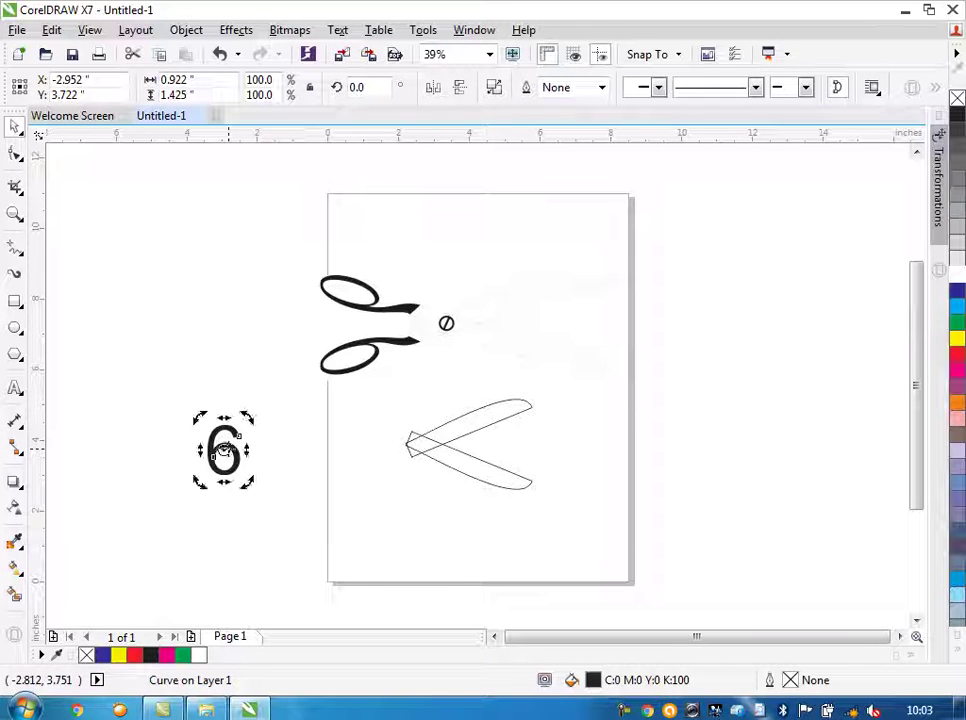
{"action": "left_click_drag", "start_coordinate": [250, 420], "coordinate": [270, 494]}
{"action": "left_click", "coordinate": [214, 465]}
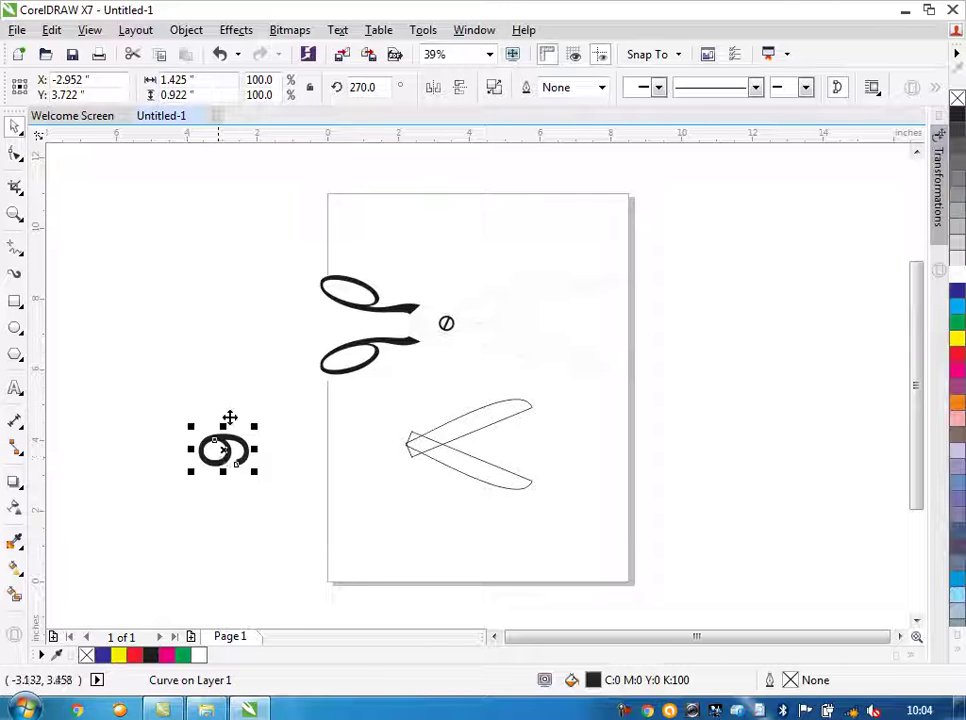
{"action": "left_click", "coordinate": [462, 92]}
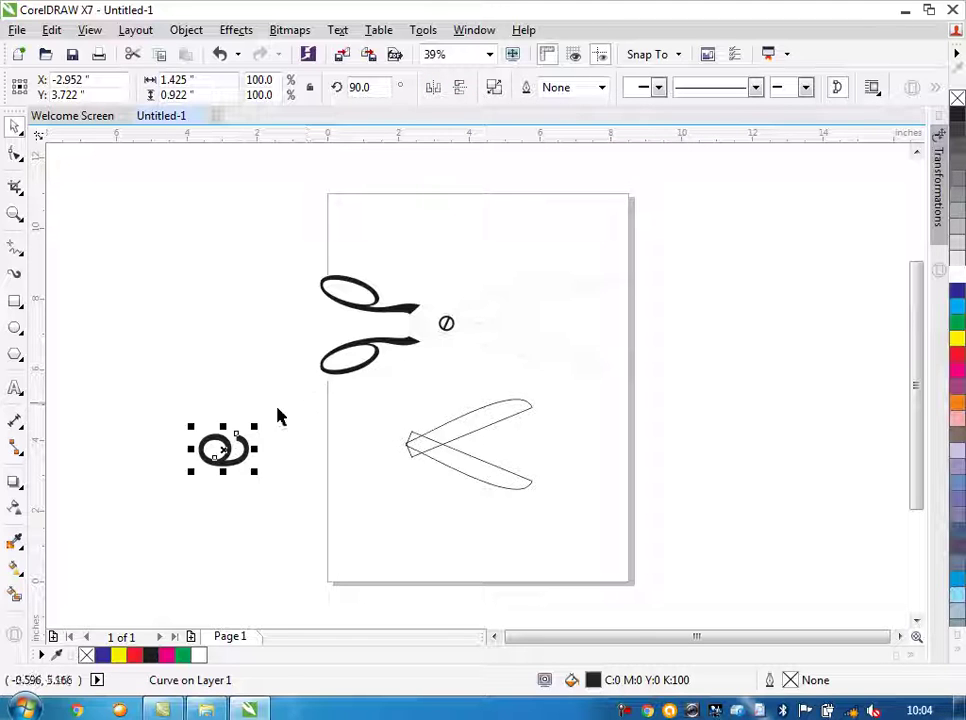
- Move the 6 next to the base of the blades and delete the six nodes at the open end of its tail
{"action": "left_click_drag", "start_coordinate": [219, 452], "coordinate": [349, 433]}
{"action": "key", "text": "z"}
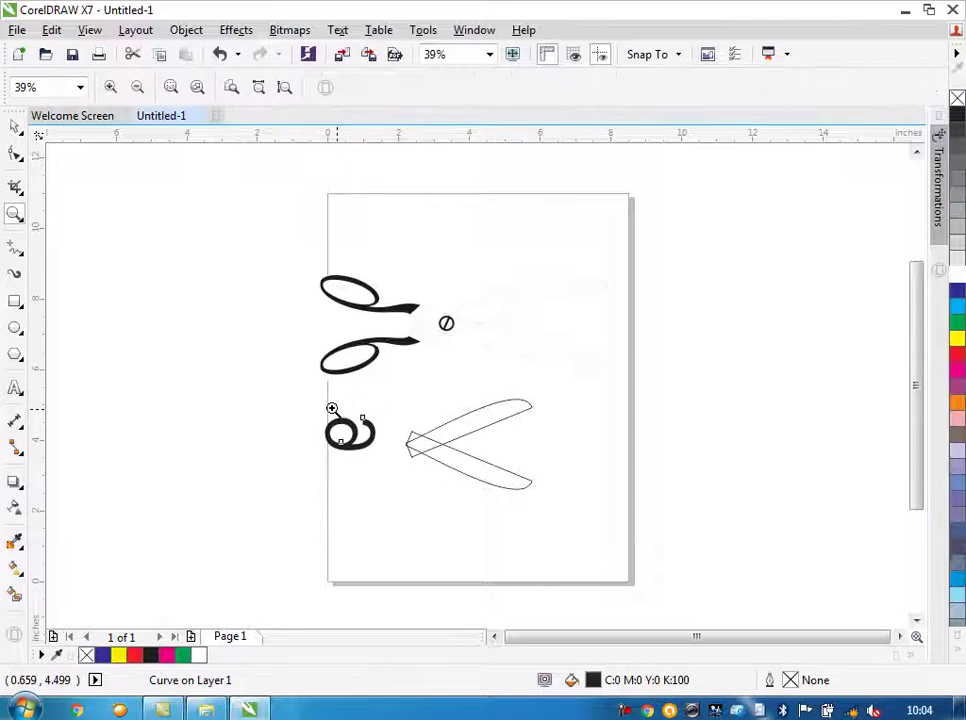
{"action": "left_click_drag", "start_coordinate": [291, 390], "coordinate": [435, 461]}
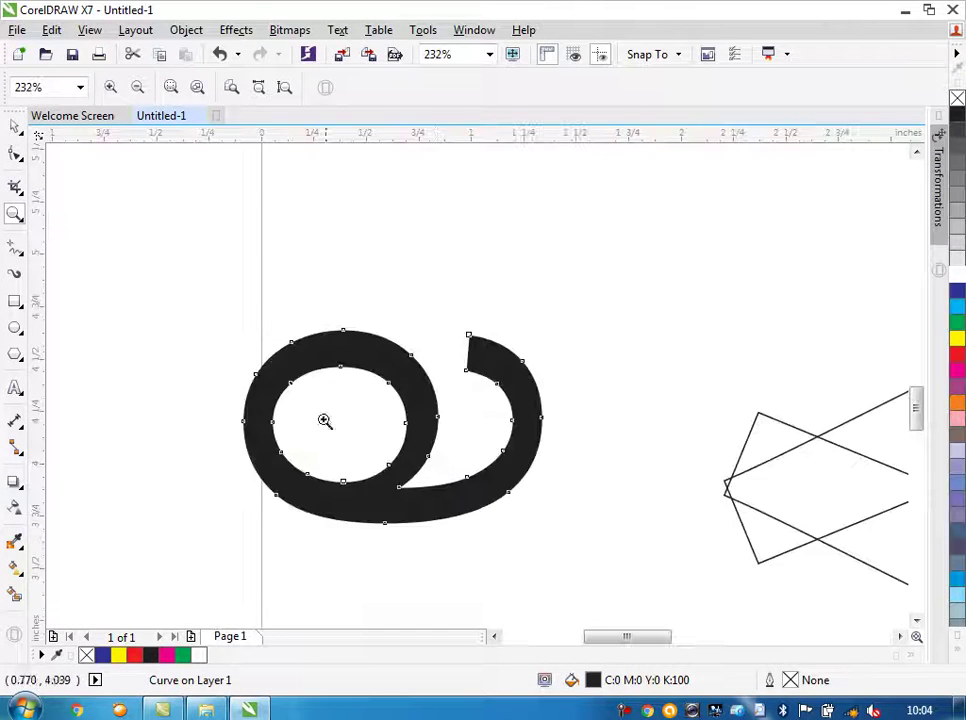
{"action": "left_click", "coordinate": [15, 153]}
{"action": "left_click_drag", "start_coordinate": [455, 297], "coordinate": [608, 437]}
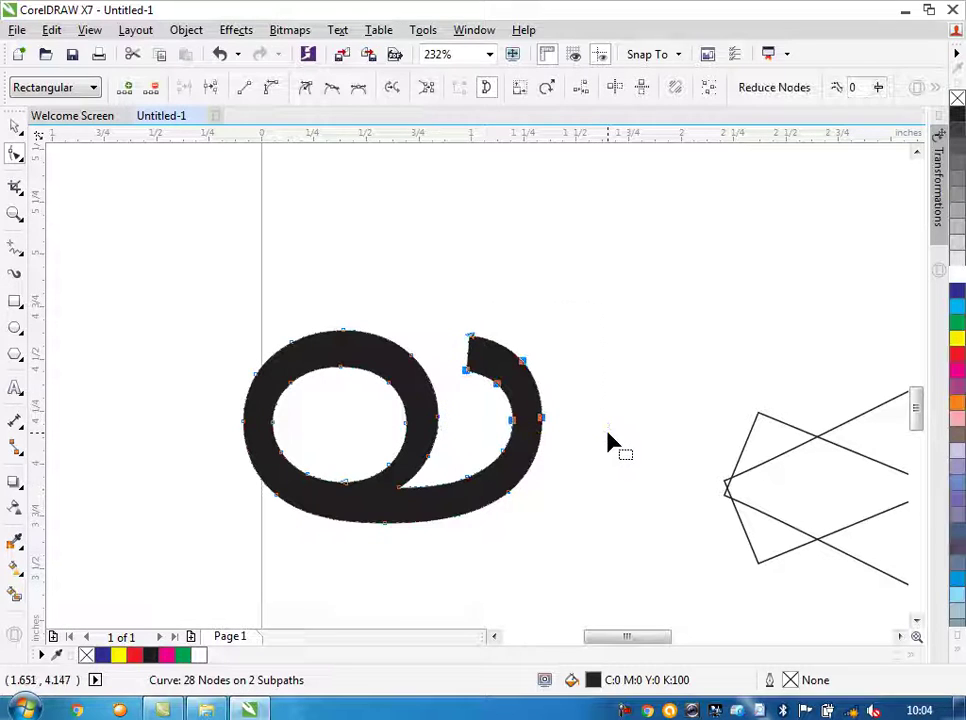
{"action": "key", "text": "Delete"}
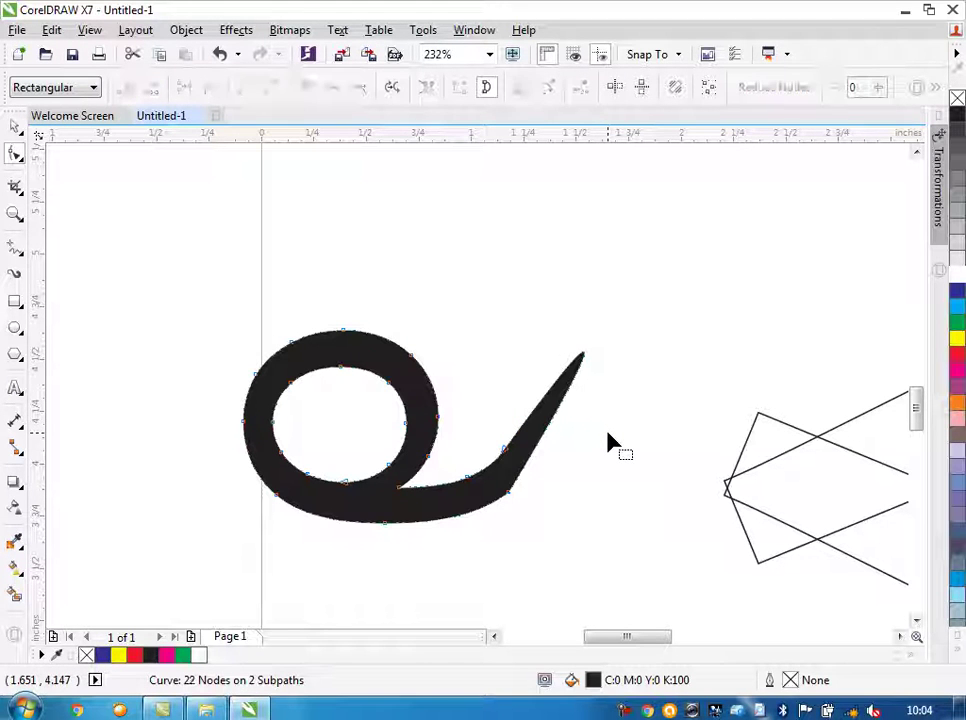
- Stretch the tail's lower node to the base of the blades and delete the neighbouring node on the tail's upper edge
{"action": "left_click", "coordinate": [507, 490]}
{"action": "left_click_drag", "start_coordinate": [508, 494], "coordinate": [722, 496]}
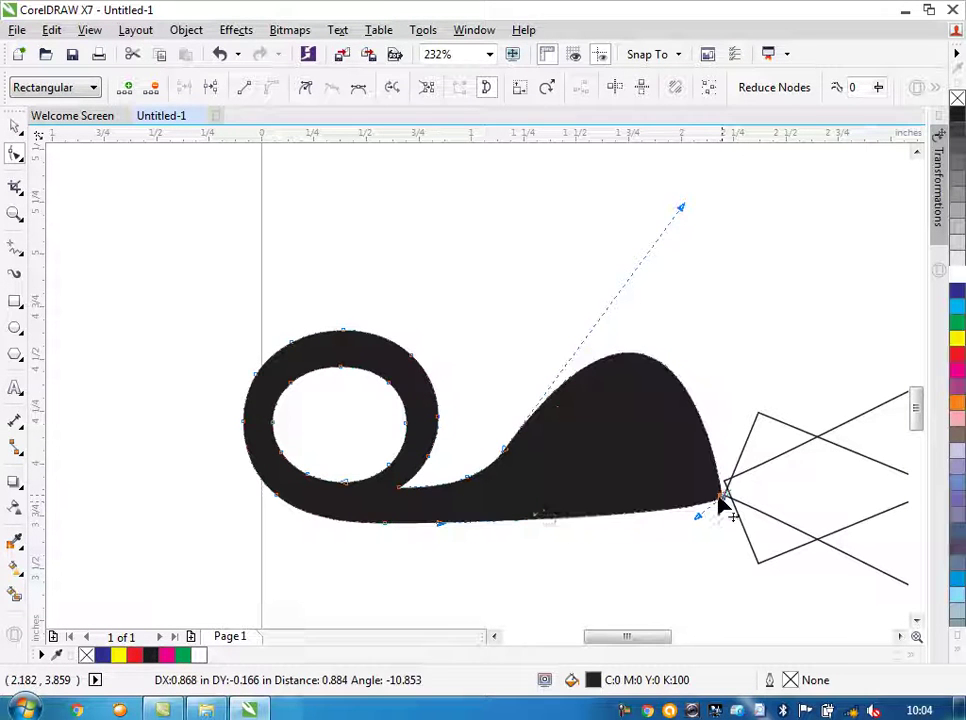
{"action": "left_click", "coordinate": [507, 455]}
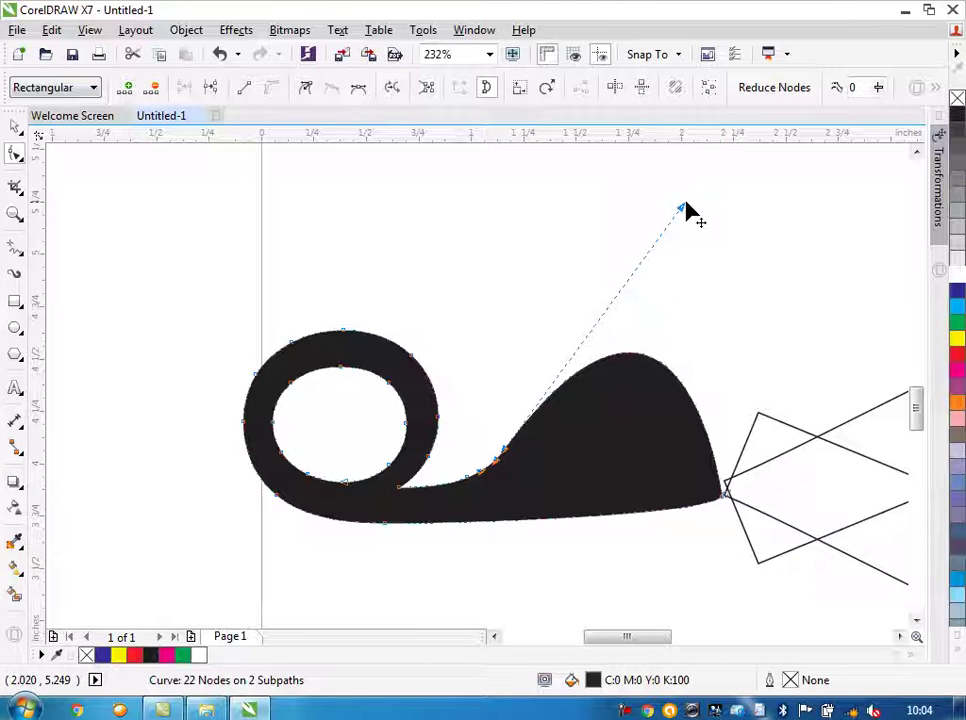
{"action": "left_click_drag", "start_coordinate": [680, 214], "coordinate": [681, 367]}
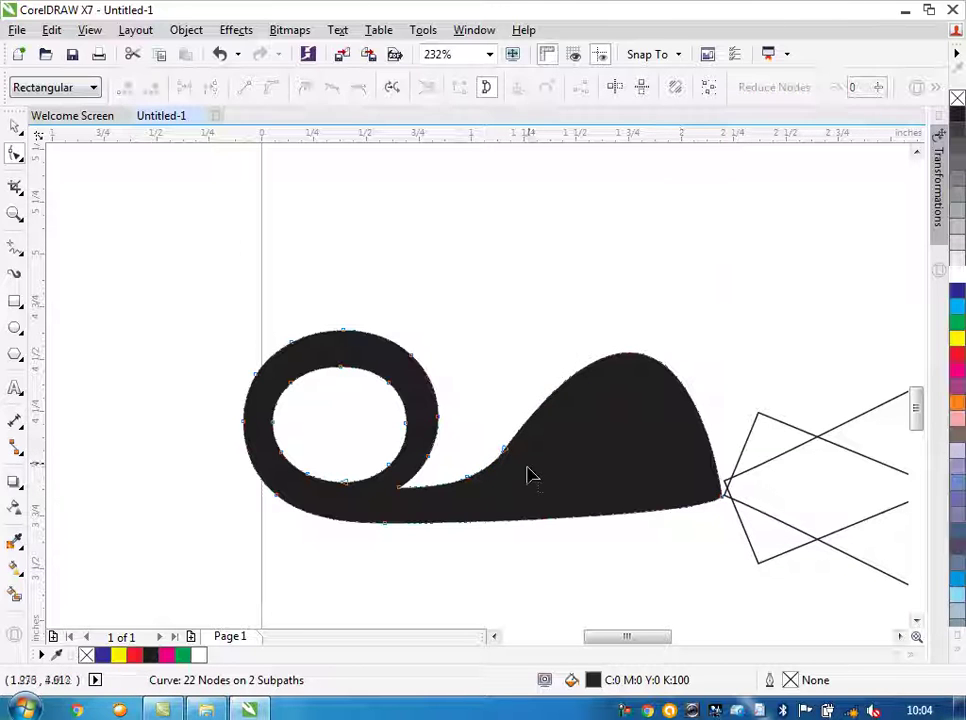
{"action": "double_click", "coordinate": [507, 456]}
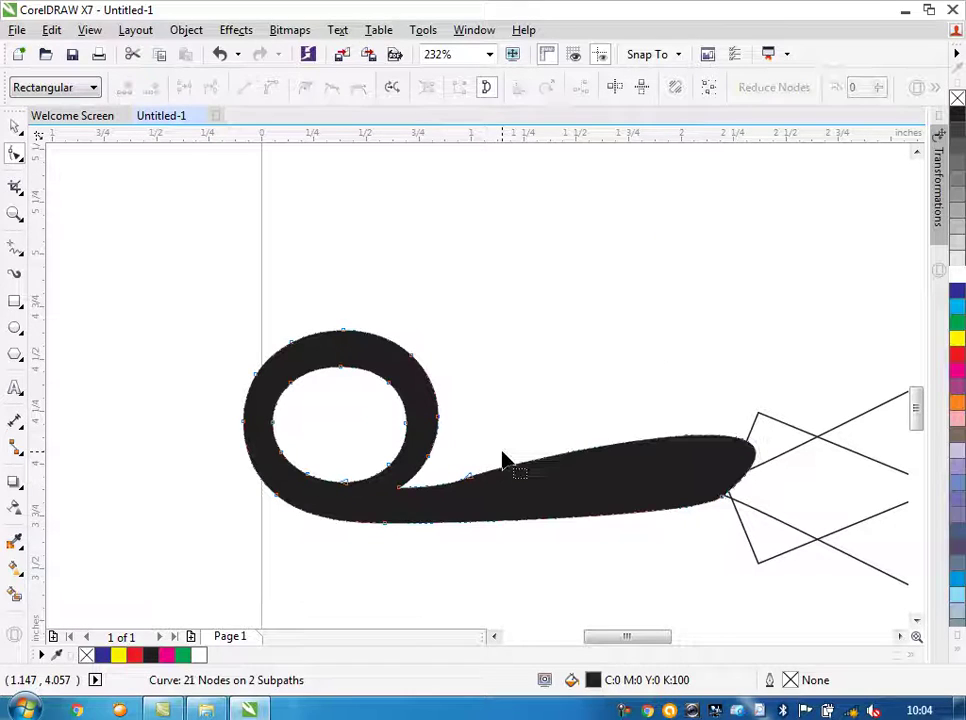
- Add a node on the rounded end of the handle's tail and move it up to the upper corner of the blades' base
{"action": "left_click", "coordinate": [743, 450]}
{"action": "double_click", "coordinate": [743, 450]}
{"action": "left_click_drag", "start_coordinate": [744, 447], "coordinate": [758, 421]}
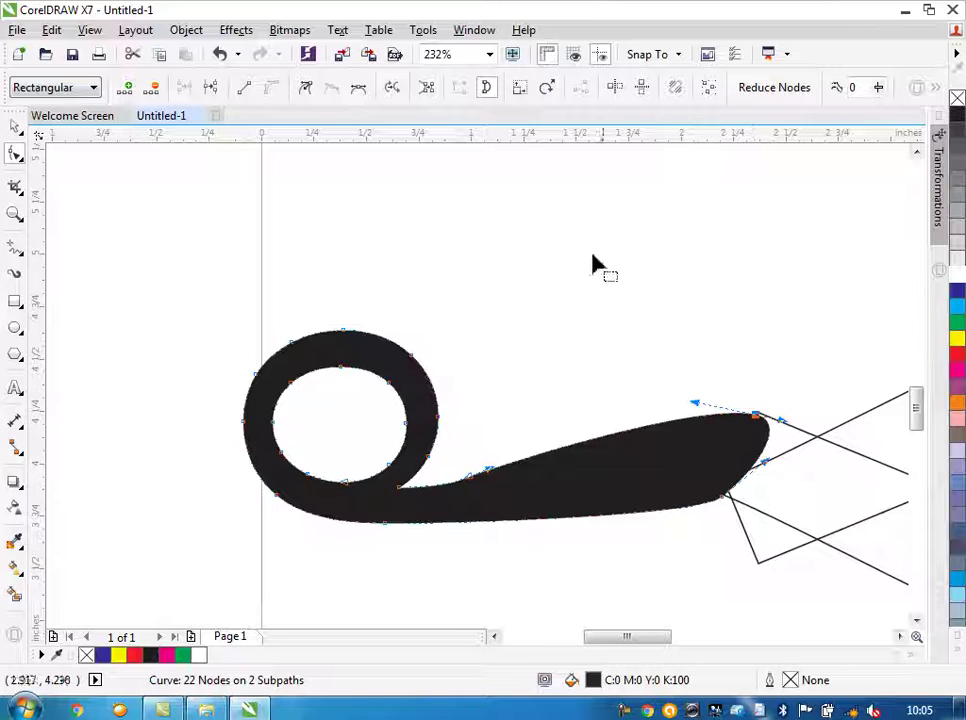
{"action": "left_click", "coordinate": [15, 127]}
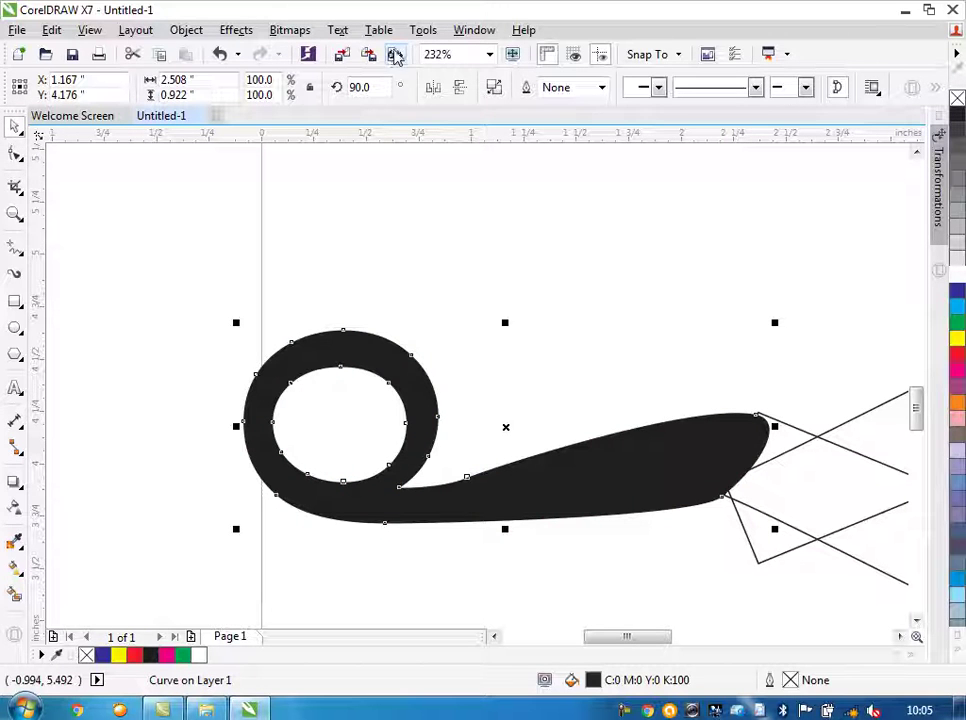
- Draw a circle about 0.25 inches in diameter where the blades cross near their base, for the pivot screw
{"action": "left_click", "coordinate": [489, 54]}
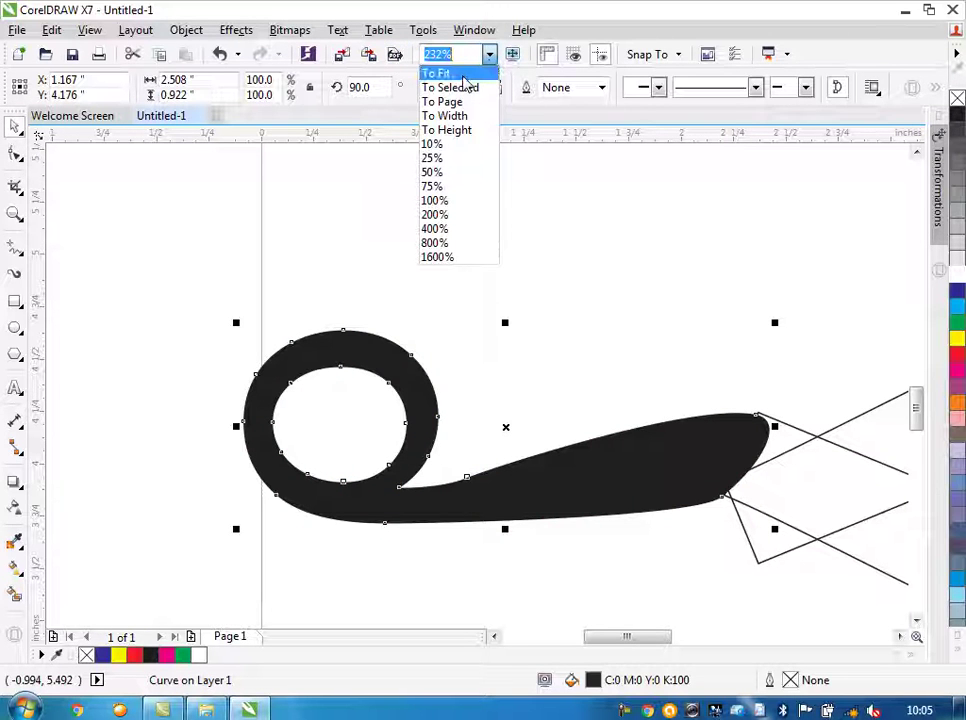
{"action": "left_click", "coordinate": [463, 75]}
{"action": "left_click", "coordinate": [133, 352]}
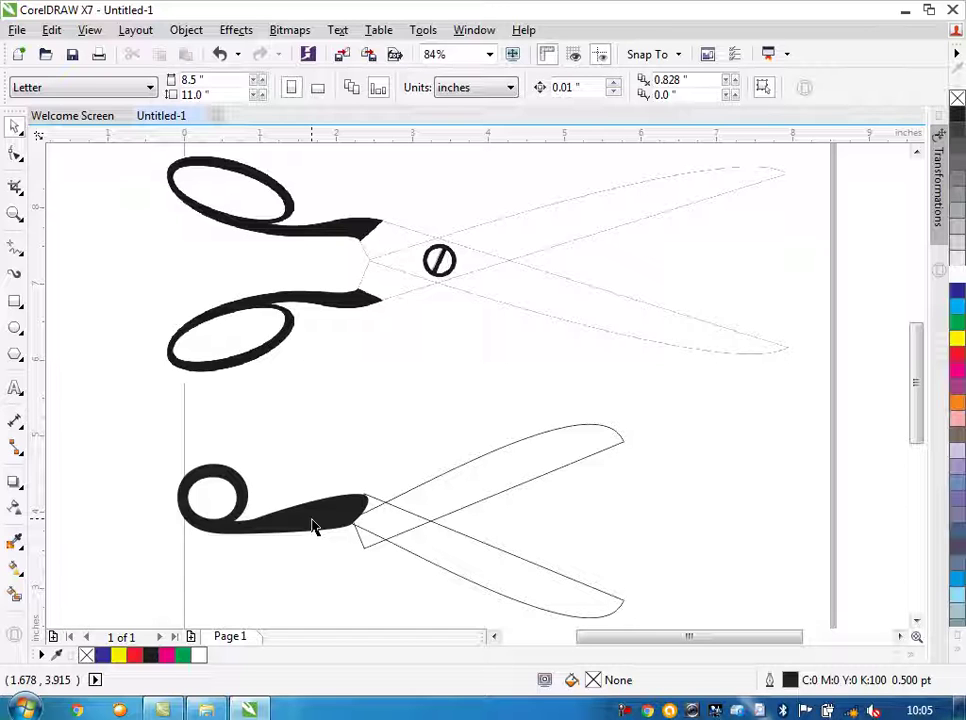
{"action": "left_click", "coordinate": [15, 329]}
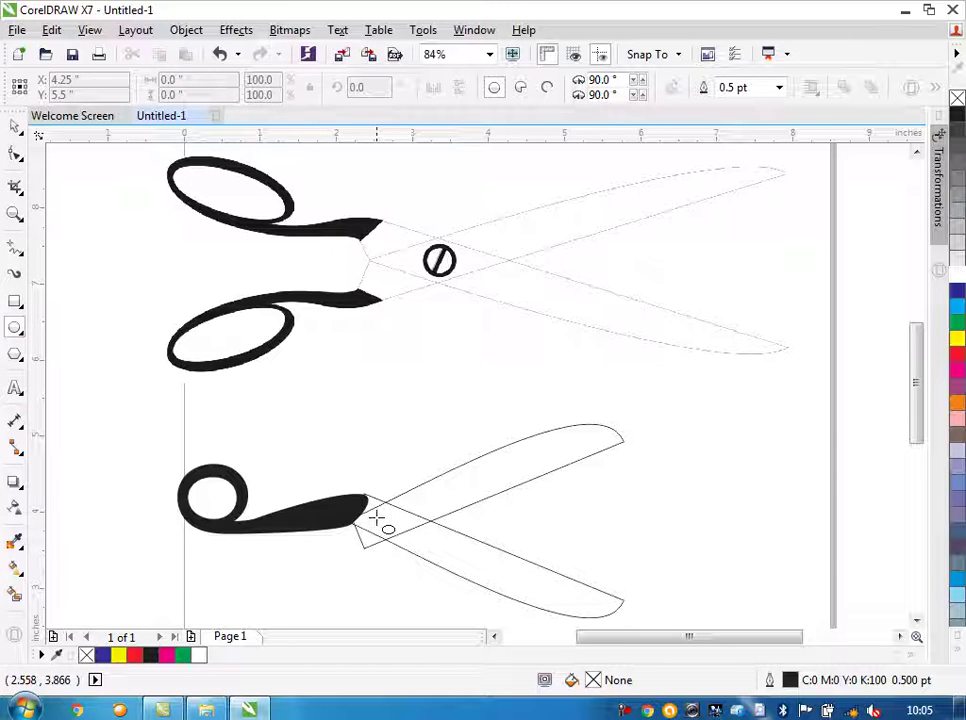
{"action": "left_click_drag", "start_coordinate": [378, 514], "coordinate": [390, 527]}
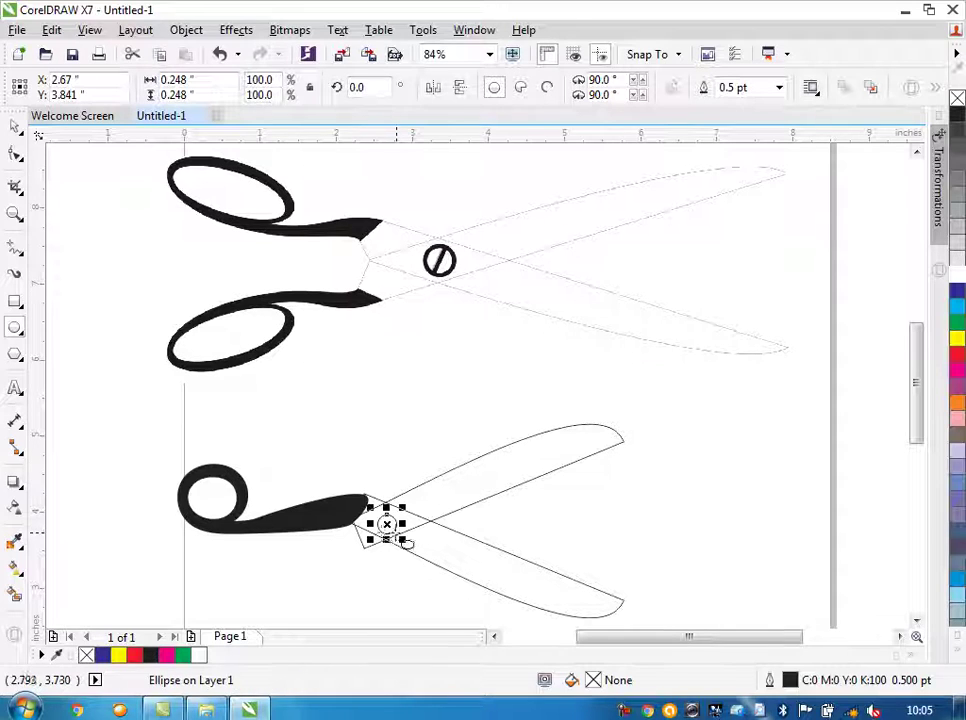
{"action": "left_click", "coordinate": [20, 128]}
{"action": "left_click", "coordinate": [427, 403]}
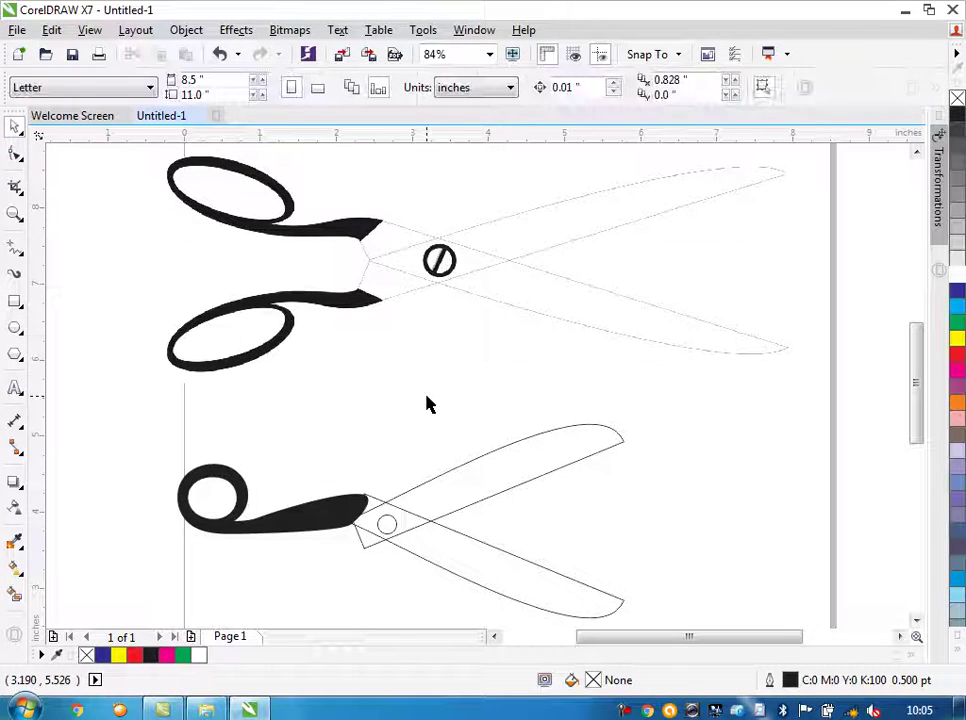